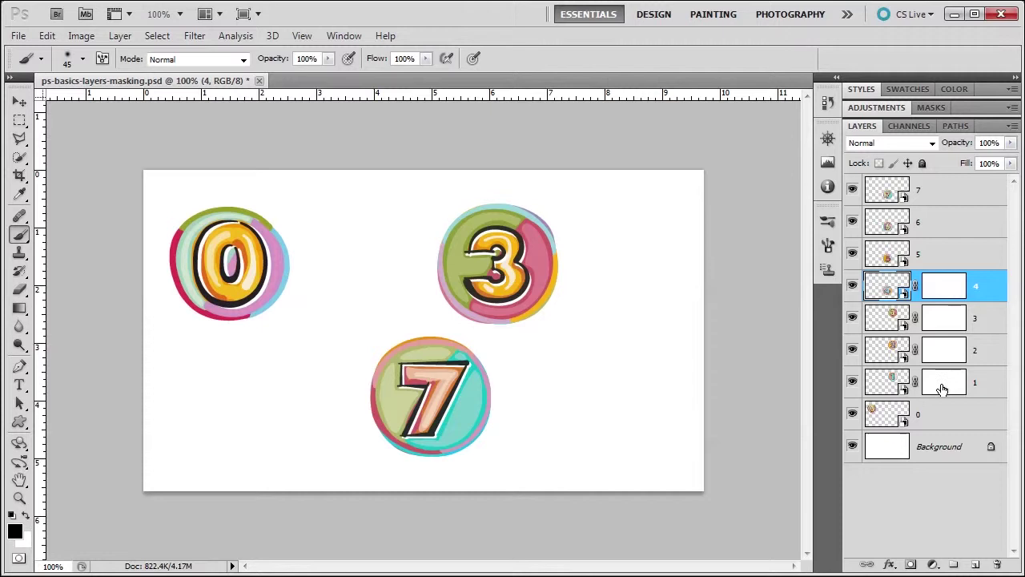
Add a white layer mask to each of layers 5, 6 and 7
left_click(937, 255)
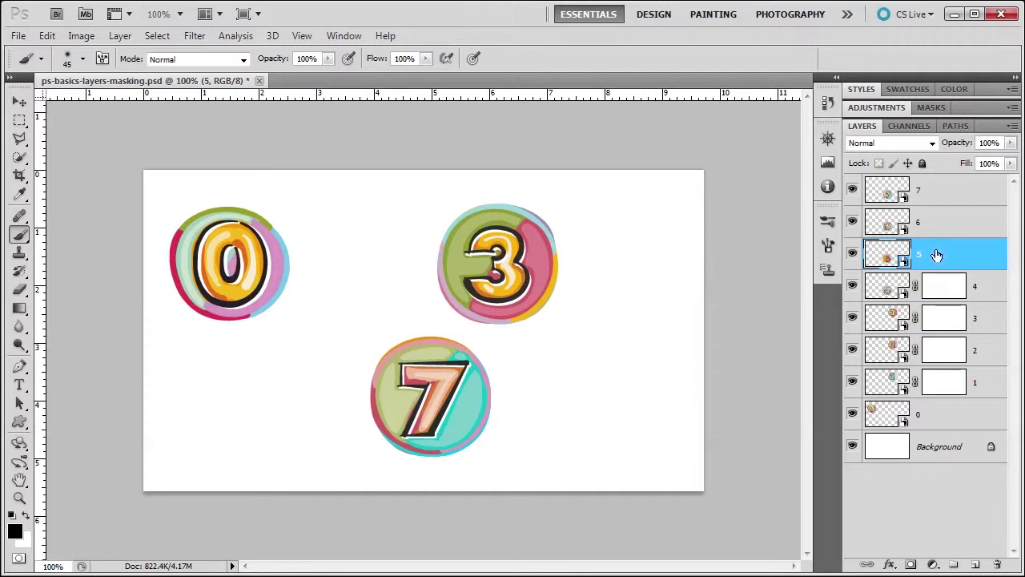
left_click(909, 565)
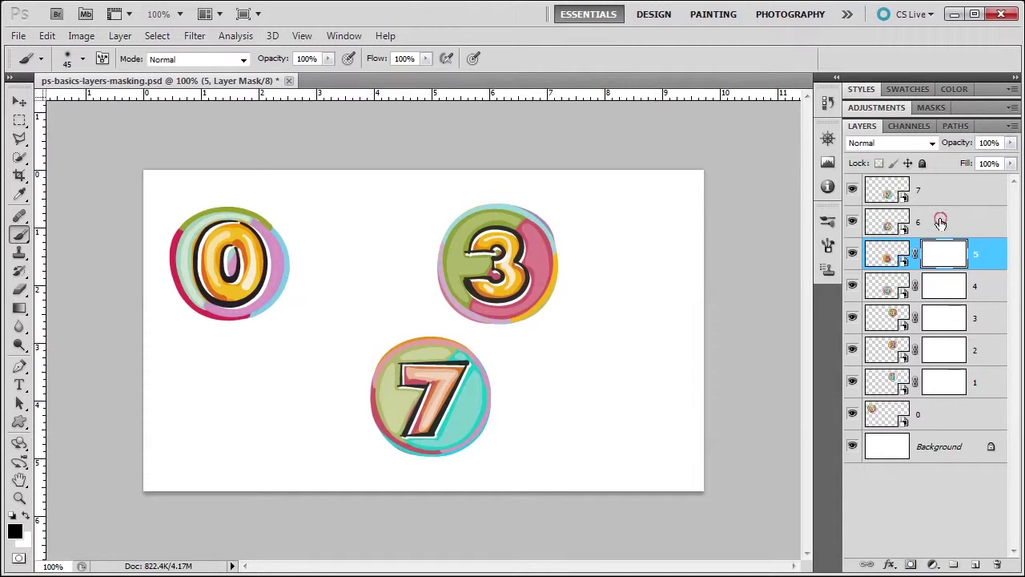
left_click(941, 220)
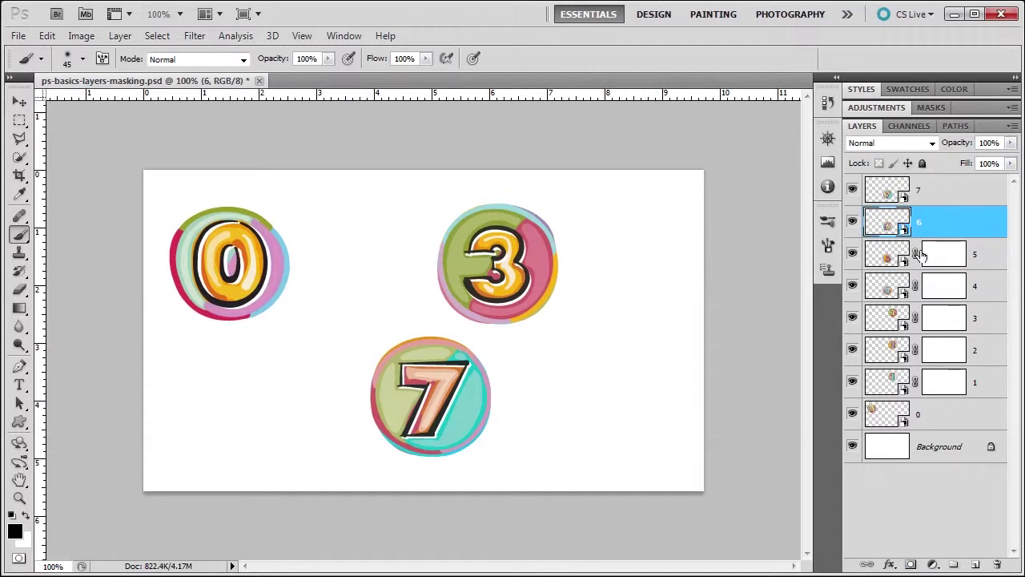
left_click(910, 565)
left_click(938, 194)
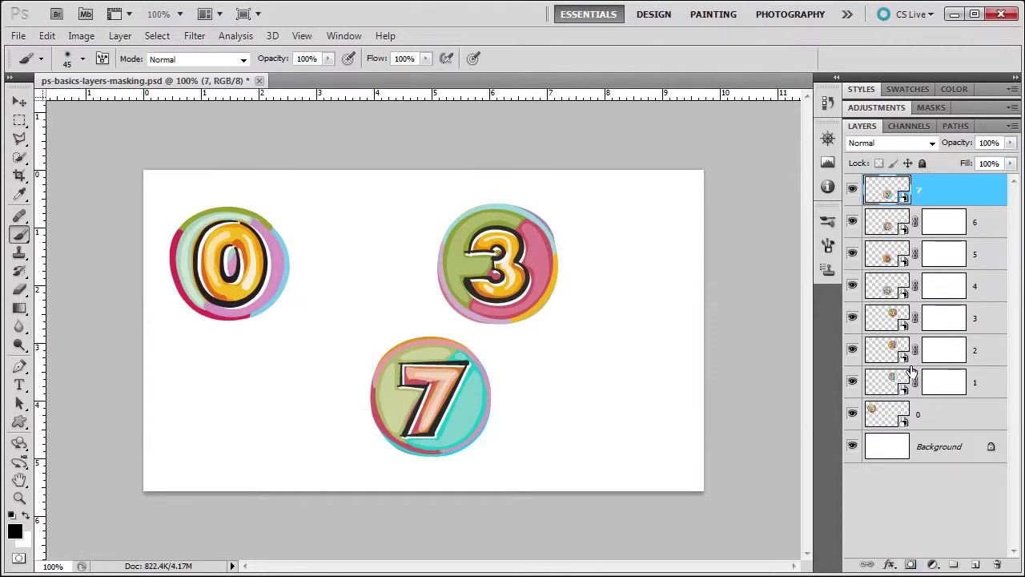
left_click(912, 565)
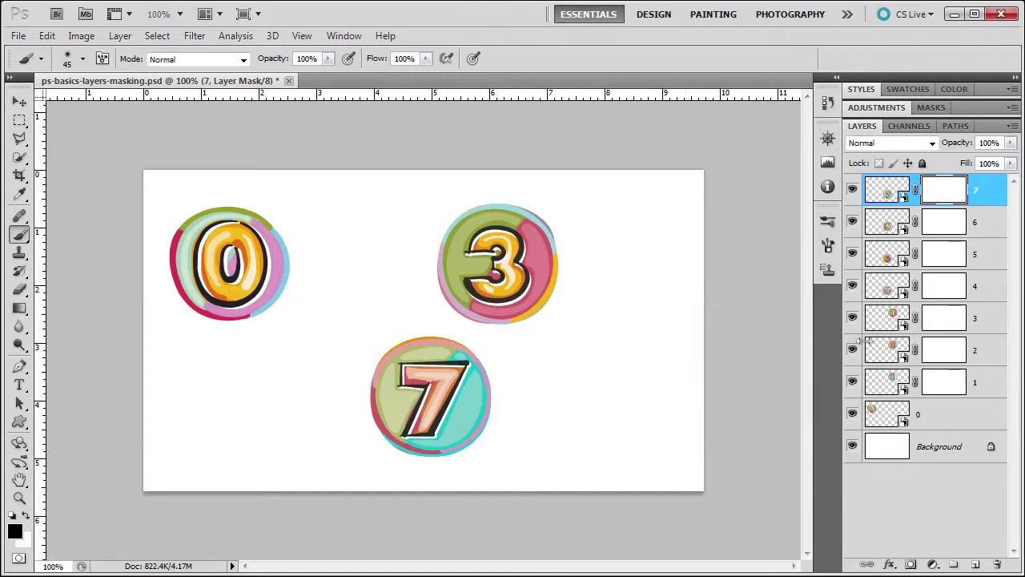
left_click(996, 321)
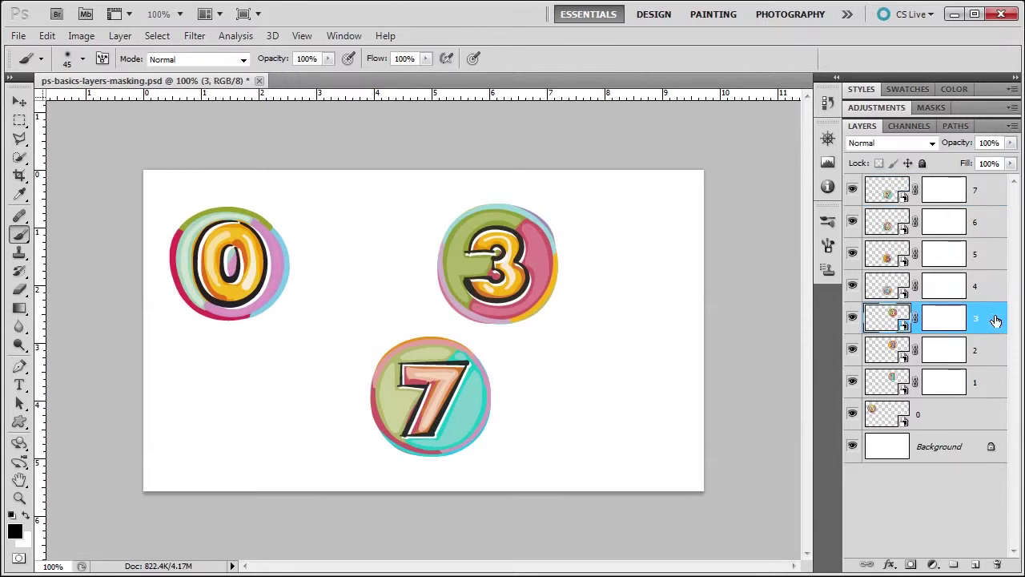
left_click(852, 319)
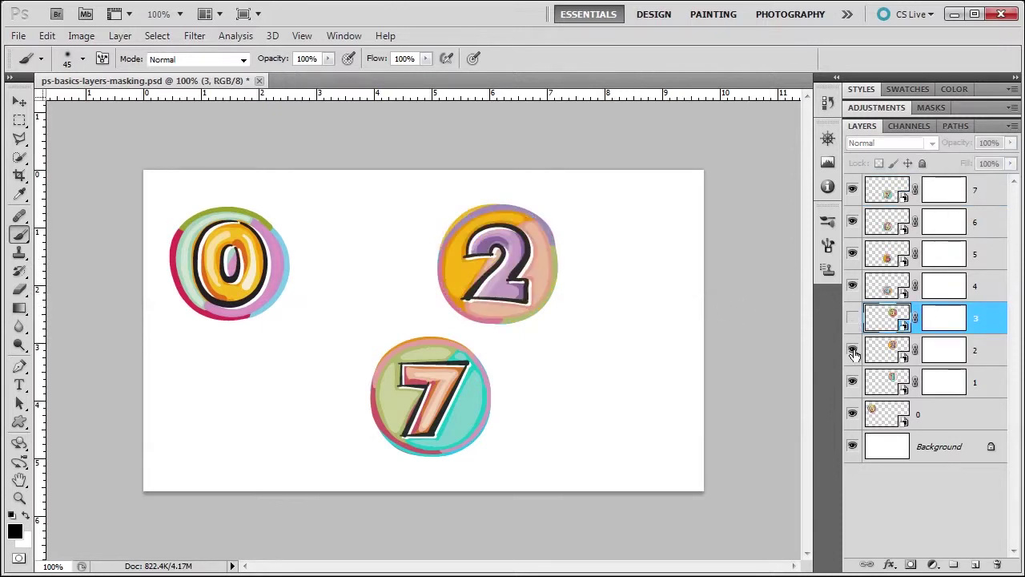
left_click(853, 351)
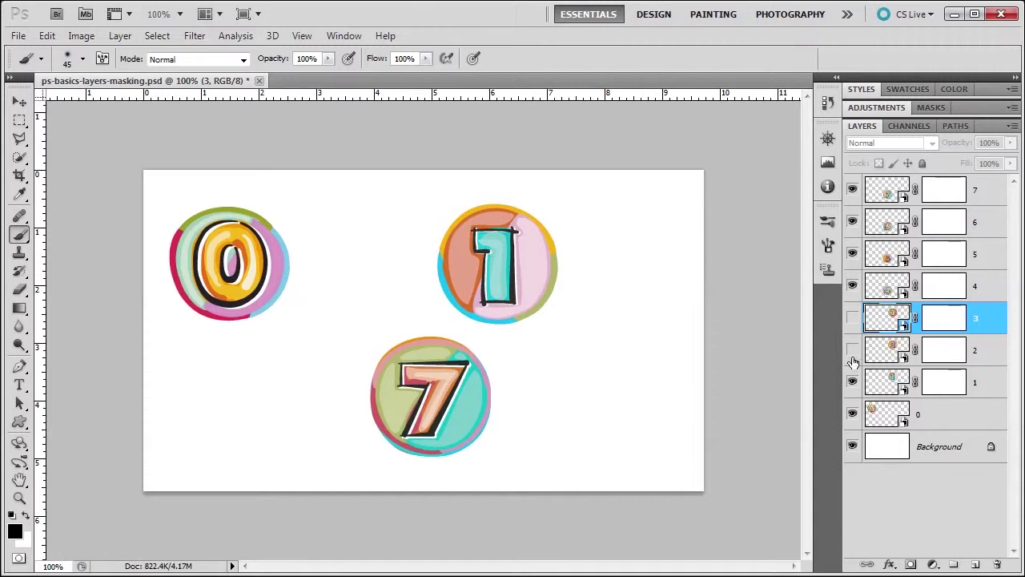
left_click(852, 382)
left_click_drag(852, 382, 852, 320)
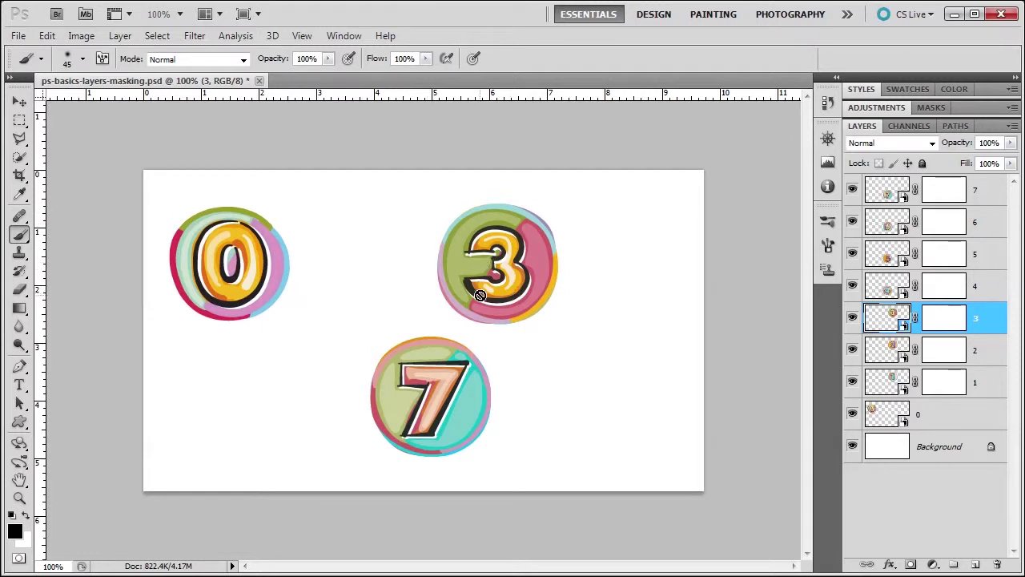
Brush black on layer 3's mask over the 3 circle so the 2 shows through
left_click(945, 318)
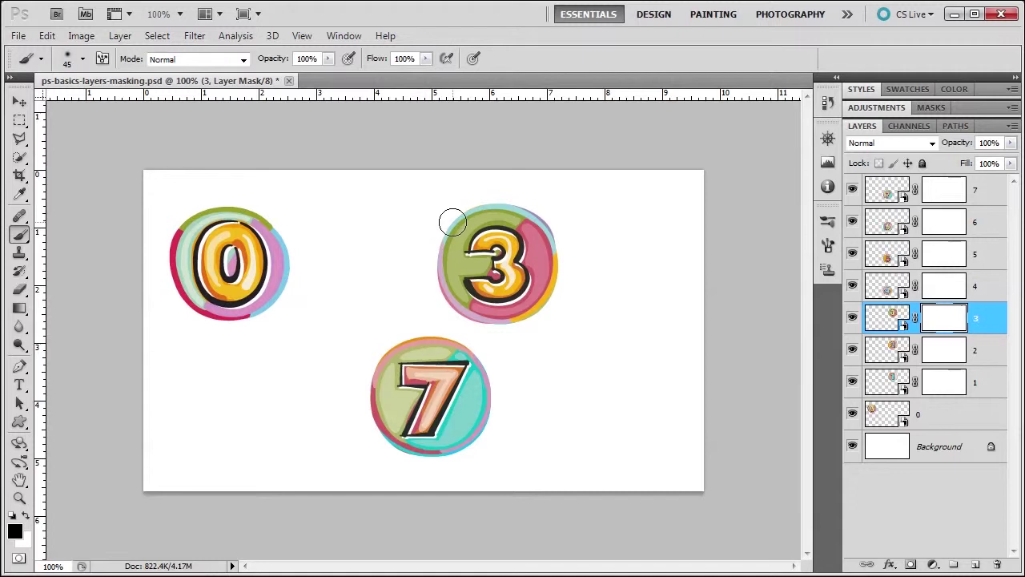
mouse_move(527, 224)
left_mouse_down()
mouse_move(544, 222)
mouse_move(469, 222)
mouse_move(542, 226)
mouse_move(590, 254)
mouse_move(481, 280)
mouse_move(464, 303)
mouse_move(560, 302)
mouse_move(463, 296)
mouse_move(513, 275)
left_mouse_up()
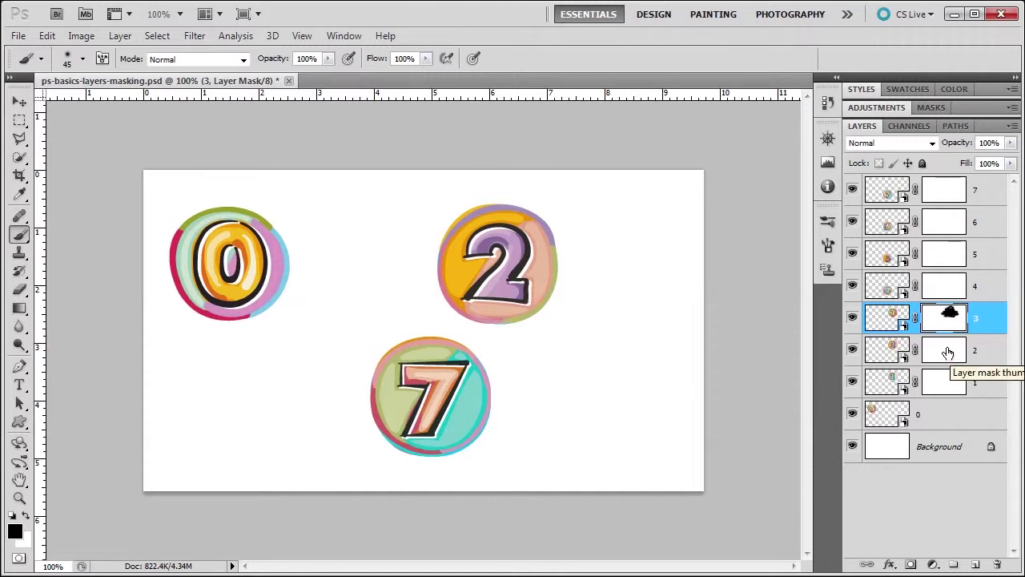
Brush black at about 50% opacity on layer 2's mask until the 2 circle disappears and 1 shows
left_click(947, 353)
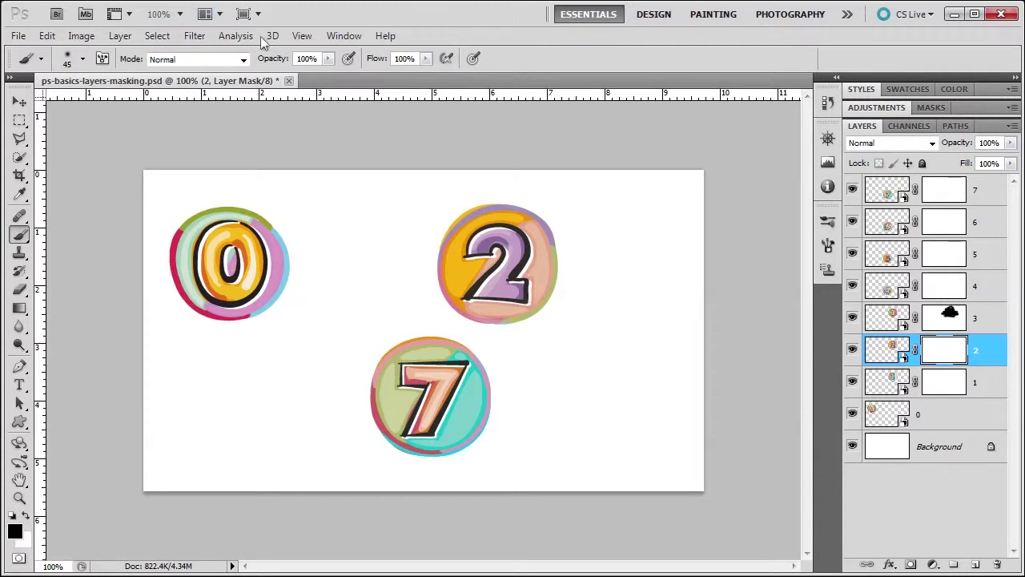
left_click_drag(279, 61, 247, 64)
mouse_move(456, 222)
left_mouse_down()
mouse_move(557, 236)
mouse_move(439, 246)
mouse_move(423, 265)
mouse_move(569, 265)
mouse_move(565, 277)
mouse_move(420, 294)
mouse_move(687, 323)
mouse_move(660, 333)
mouse_move(491, 316)
left_mouse_up()
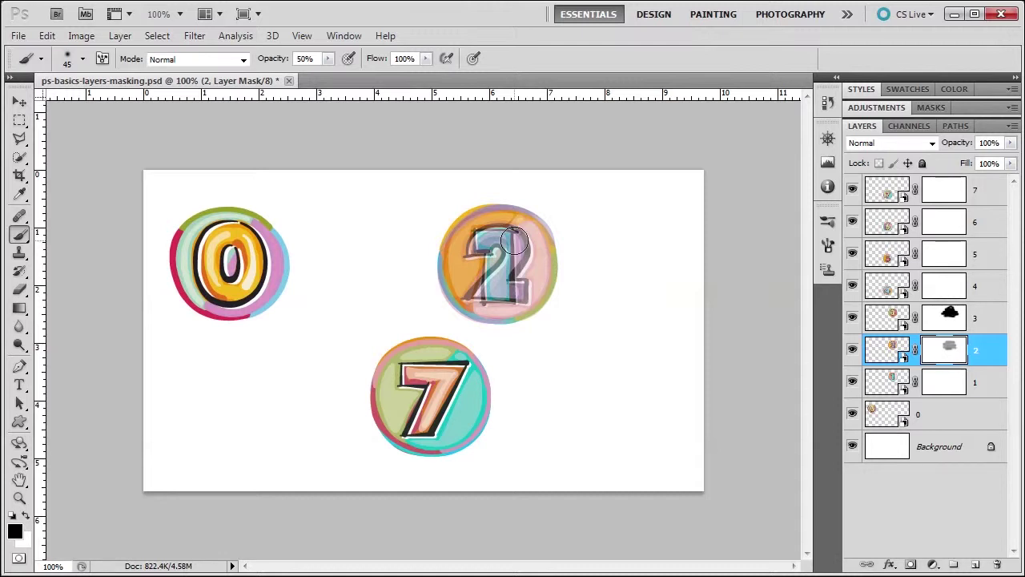
left_click_drag(513, 242, 522, 228)
mouse_move(566, 223)
left_mouse_down()
mouse_move(445, 228)
mouse_move(549, 240)
mouse_move(510, 257)
left_mouse_up()
mouse_move(421, 282)
left_mouse_down()
mouse_move(538, 285)
mouse_move(481, 288)
mouse_move(475, 311)
mouse_move(552, 323)
left_mouse_up()
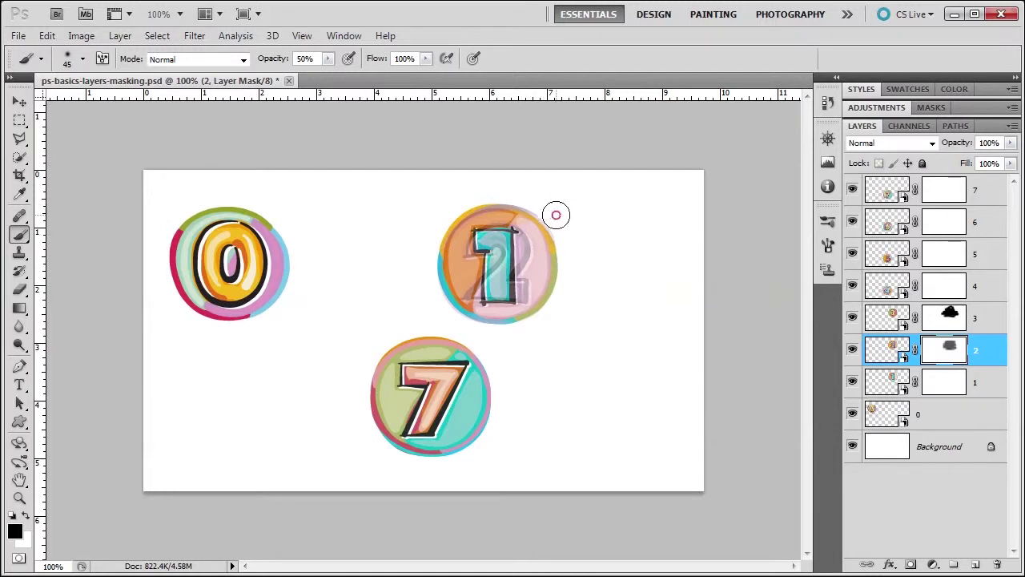
mouse_move(555, 217)
left_mouse_down()
mouse_move(436, 226)
mouse_move(543, 237)
mouse_move(440, 244)
mouse_move(536, 268)
mouse_move(481, 269)
mouse_move(552, 285)
mouse_move(438, 294)
mouse_move(526, 319)
mouse_move(535, 220)
mouse_move(445, 232)
mouse_move(532, 248)
mouse_move(449, 273)
mouse_move(564, 307)
mouse_move(535, 321)
mouse_move(525, 255)
mouse_move(503, 233)
mouse_move(505, 266)
mouse_move(444, 284)
mouse_move(506, 292)
mouse_move(534, 322)
mouse_move(515, 317)
mouse_move(486, 236)
mouse_move(513, 239)
mouse_move(489, 262)
left_mouse_up()
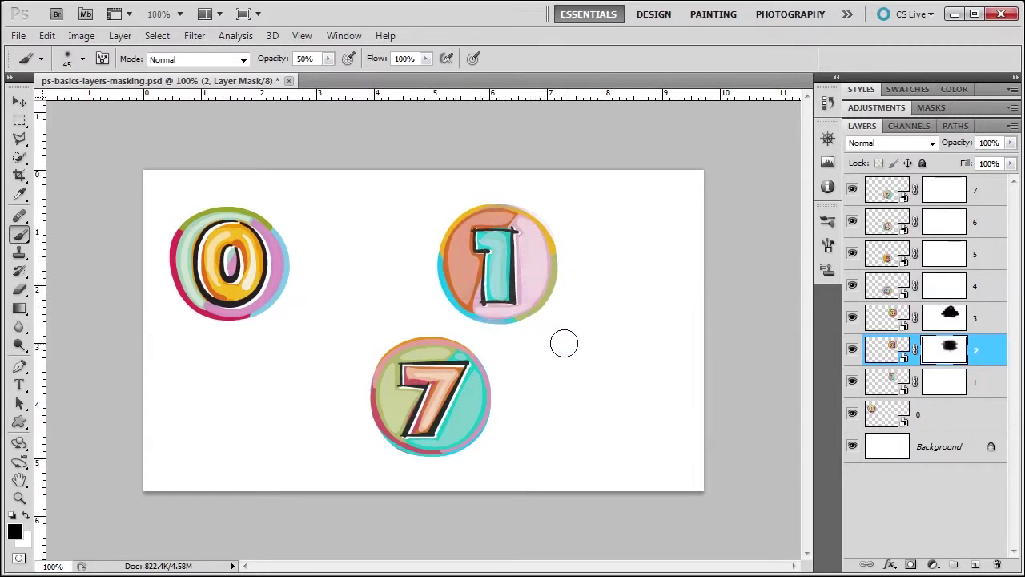
Paint out the 1 circle on layer 1's mask, first at about 25% opacity, then at 100%
left_click(954, 386)
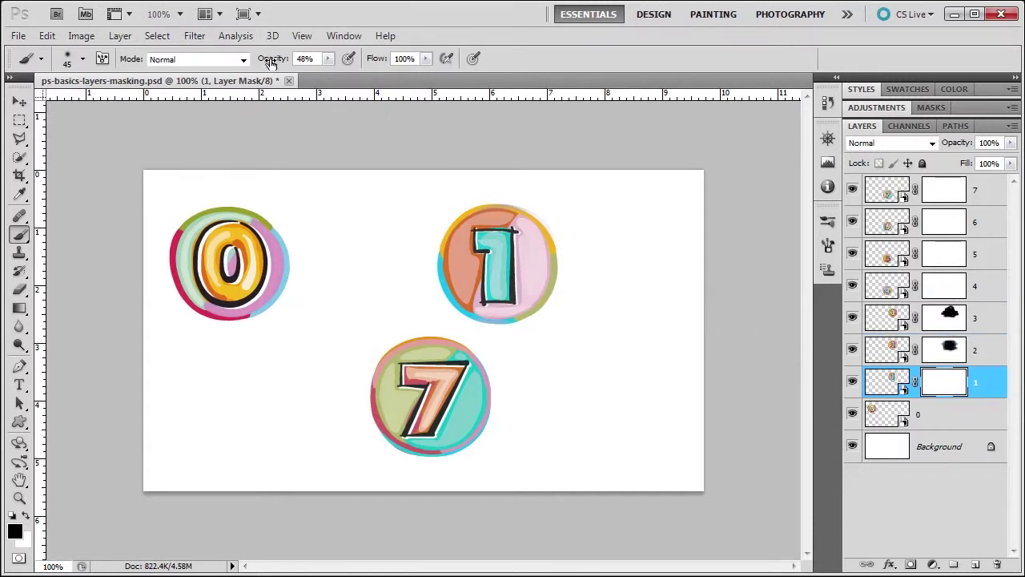
left_click_drag(269, 63, 254, 69)
mouse_move(503, 241)
left_mouse_down()
mouse_move(459, 254)
mouse_move(514, 304)
mouse_move(511, 230)
mouse_move(487, 229)
mouse_move(520, 229)
mouse_move(533, 270)
mouse_move(466, 280)
mouse_move(482, 224)
mouse_move(536, 239)
mouse_move(521, 295)
mouse_move(463, 266)
mouse_move(527, 242)
mouse_move(504, 233)
mouse_move(527, 298)
mouse_move(496, 264)
mouse_move(504, 231)
mouse_move(503, 291)
mouse_move(488, 240)
mouse_move(497, 309)
mouse_move(506, 240)
mouse_move(526, 233)
mouse_move(519, 268)
left_mouse_up()
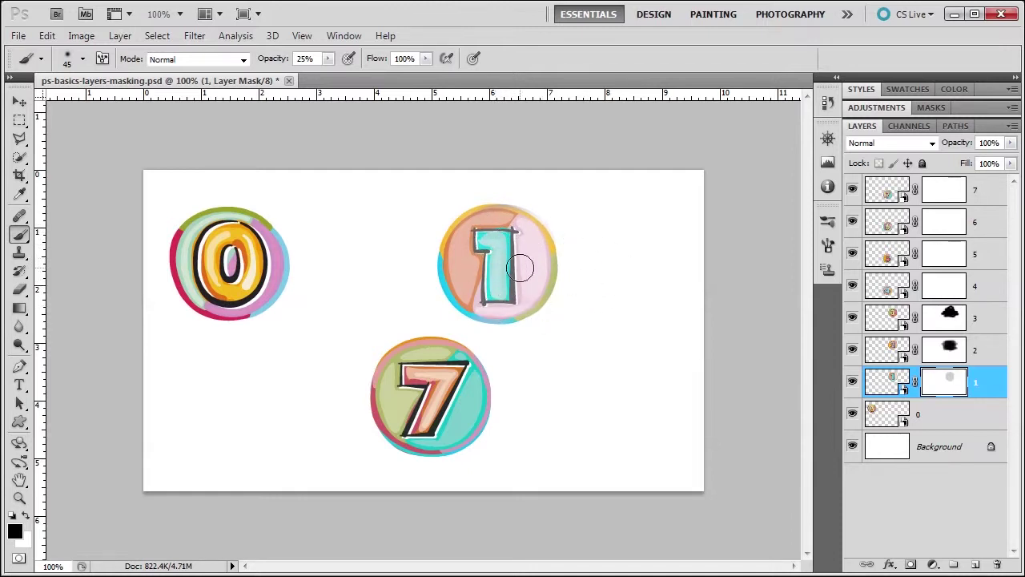
left_click_drag(270, 60, 363, 65)
mouse_move(550, 218)
left_mouse_down()
mouse_move(427, 223)
mouse_move(548, 234)
mouse_move(557, 251)
mouse_move(489, 273)
mouse_move(530, 294)
mouse_move(500, 318)
mouse_move(440, 282)
mouse_move(588, 205)
mouse_move(440, 253)
mouse_move(537, 296)
mouse_move(512, 239)
mouse_move(443, 246)
mouse_move(561, 221)
mouse_move(497, 213)
mouse_move(513, 319)
mouse_move(505, 213)
mouse_move(491, 243)
mouse_move(496, 281)
mouse_move(502, 264)
mouse_move(482, 241)
mouse_move(513, 211)
mouse_move(530, 220)
mouse_move(498, 245)
mouse_move(547, 302)
mouse_move(529, 311)
mouse_move(467, 291)
mouse_move(454, 267)
mouse_move(551, 246)
mouse_move(478, 235)
mouse_move(526, 216)
mouse_move(469, 234)
mouse_move(504, 259)
mouse_move(517, 254)
mouse_move(462, 245)
mouse_move(509, 241)
left_mouse_up()
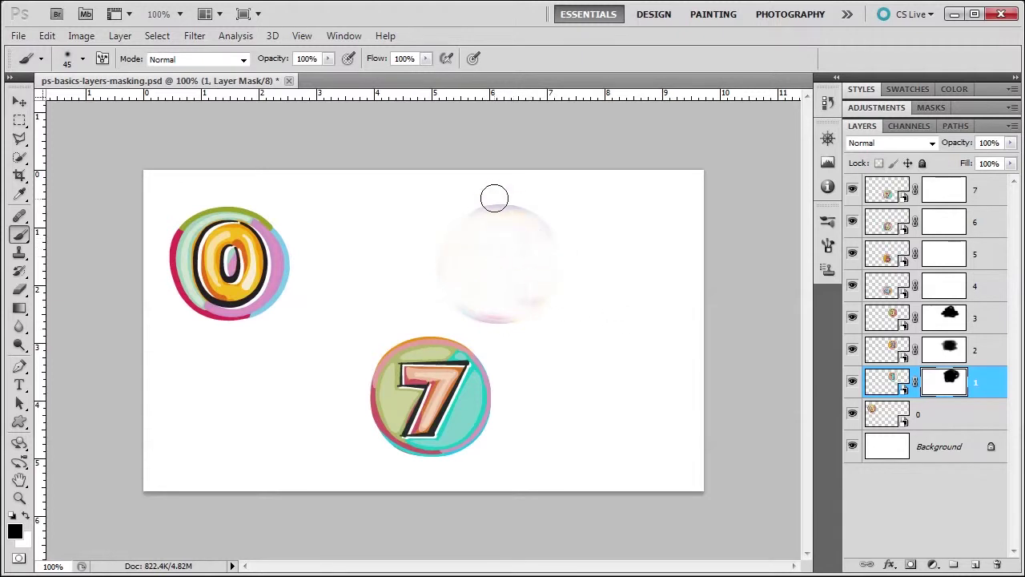
mouse_move(494, 198)
left_mouse_down()
mouse_move(463, 259)
mouse_move(466, 301)
mouse_move(514, 318)
mouse_move(527, 277)
mouse_move(511, 253)
mouse_move(467, 259)
mouse_move(537, 232)
mouse_move(452, 253)
mouse_move(520, 267)
mouse_move(519, 291)
mouse_move(554, 298)
left_mouse_up()
Brush black over leftover traces on the masks of layers 2, 3 and 1, including the faint cyan streak
left_click(945, 347)
mouse_move(462, 187)
left_mouse_down()
mouse_move(520, 219)
mouse_move(509, 210)
mouse_move(443, 228)
mouse_move(519, 208)
left_mouse_up()
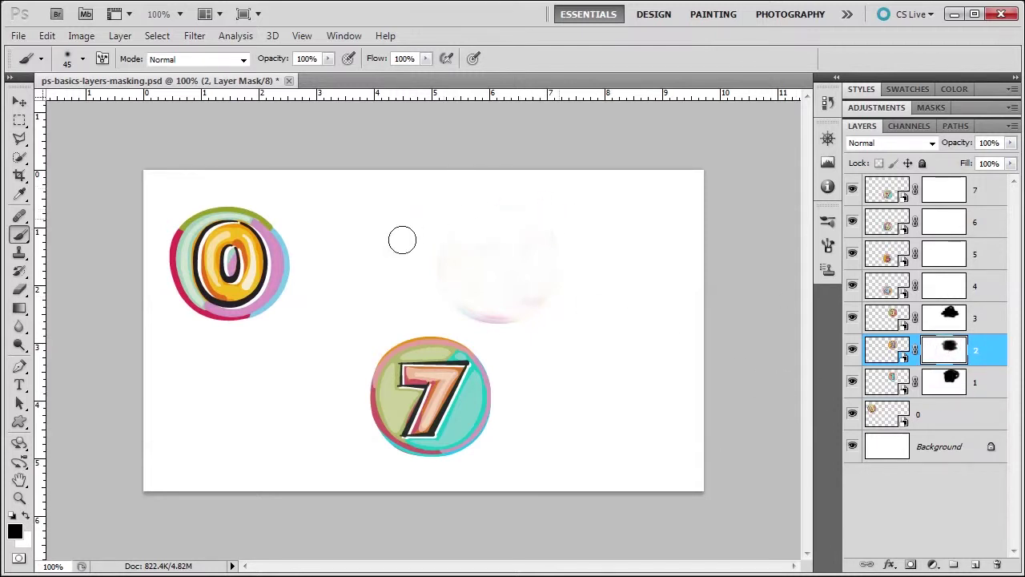
mouse_move(402, 241)
left_mouse_down()
mouse_move(513, 300)
mouse_move(523, 317)
mouse_move(499, 322)
mouse_move(555, 222)
mouse_move(538, 202)
left_mouse_up()
left_click(942, 317)
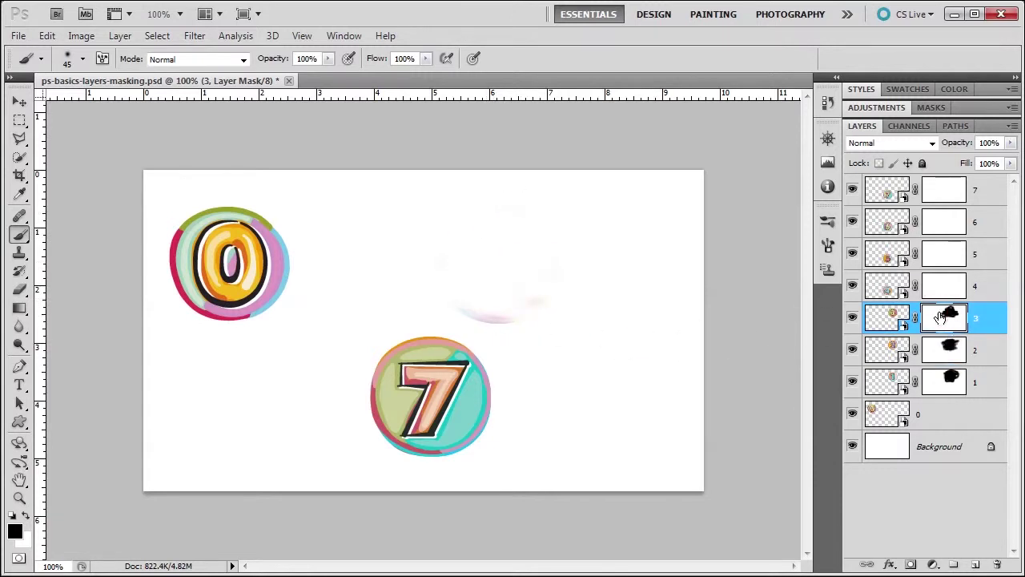
mouse_move(525, 306)
left_mouse_down()
mouse_move(453, 302)
mouse_move(501, 301)
mouse_move(509, 211)
left_mouse_up()
left_click(933, 347)
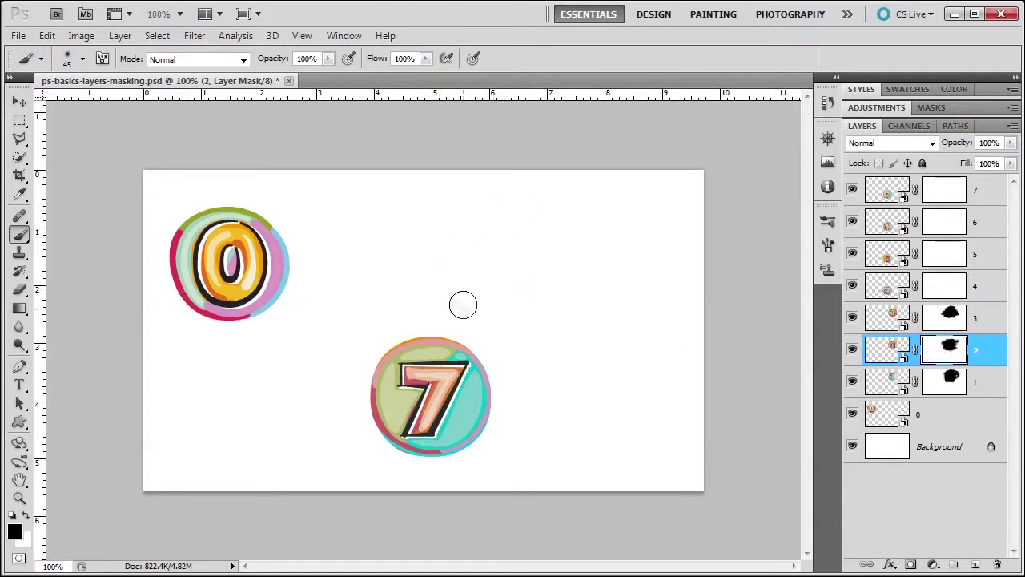
left_click(939, 382)
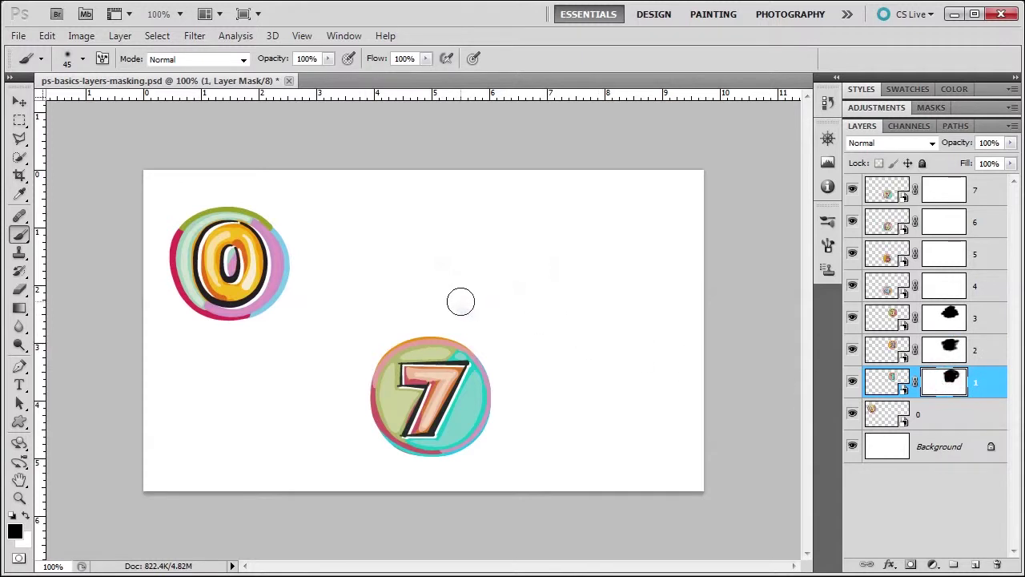
left_click_drag(459, 300, 446, 295)
Paint black on layer 7's mask over the 7 circle to reveal the 6 beneath
left_click(985, 190)
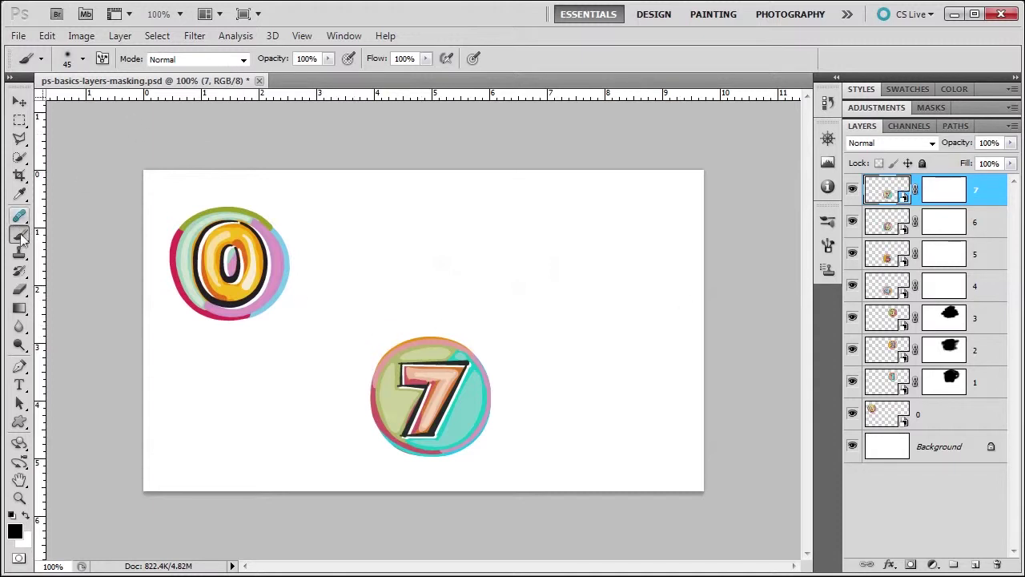
left_click_drag(948, 187, 951, 190)
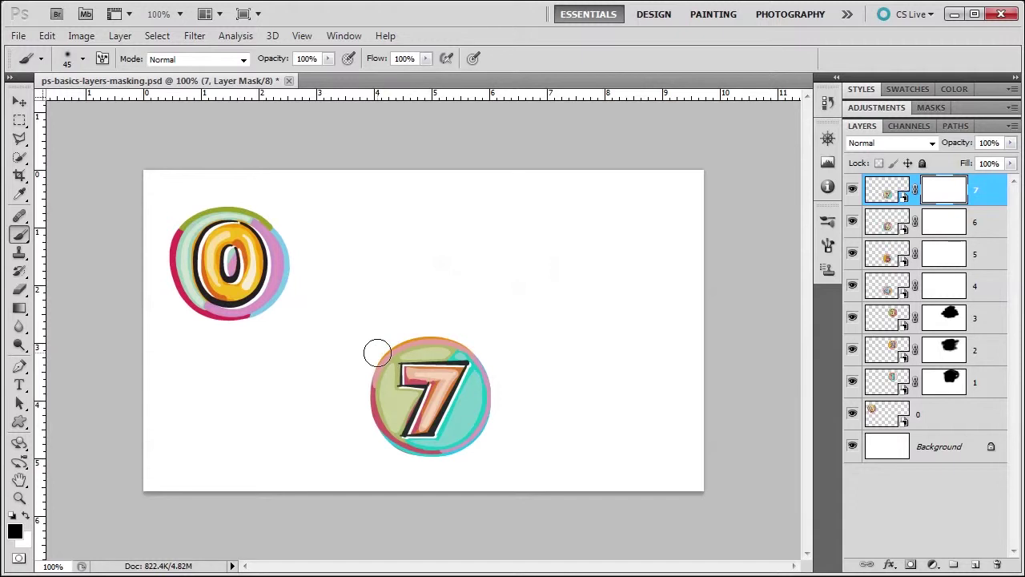
mouse_move(378, 353)
left_mouse_down()
mouse_move(409, 349)
mouse_move(384, 383)
mouse_move(319, 393)
mouse_move(563, 384)
mouse_move(320, 422)
mouse_move(360, 440)
mouse_move(528, 428)
mouse_move(500, 434)
mouse_move(430, 397)
mouse_move(473, 371)
mouse_move(395, 338)
mouse_move(461, 345)
left_mouse_up()
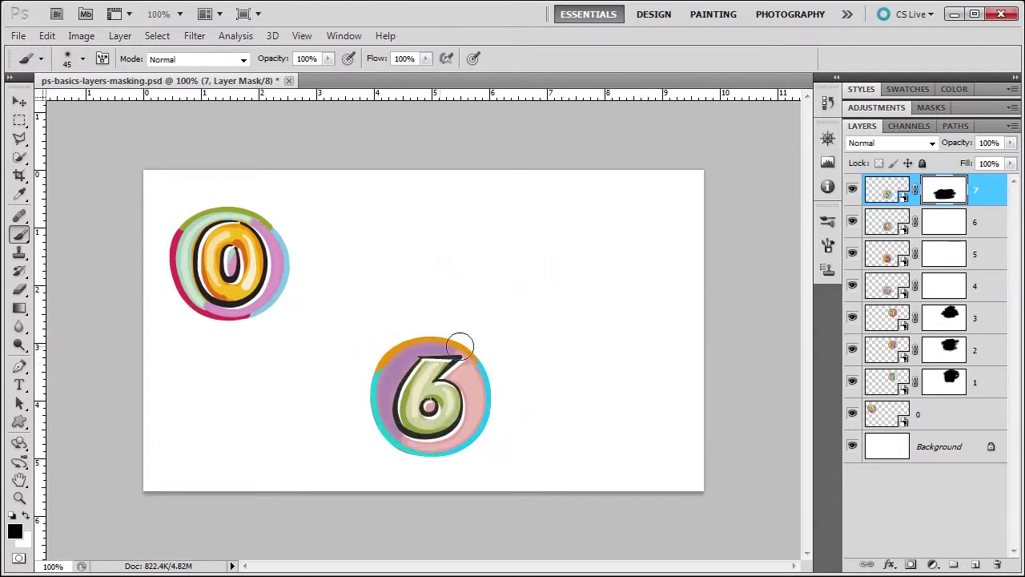
Paint out the 5 circle on layer 5's mask and hide layer 6 so the 4 shows
left_click(983, 257)
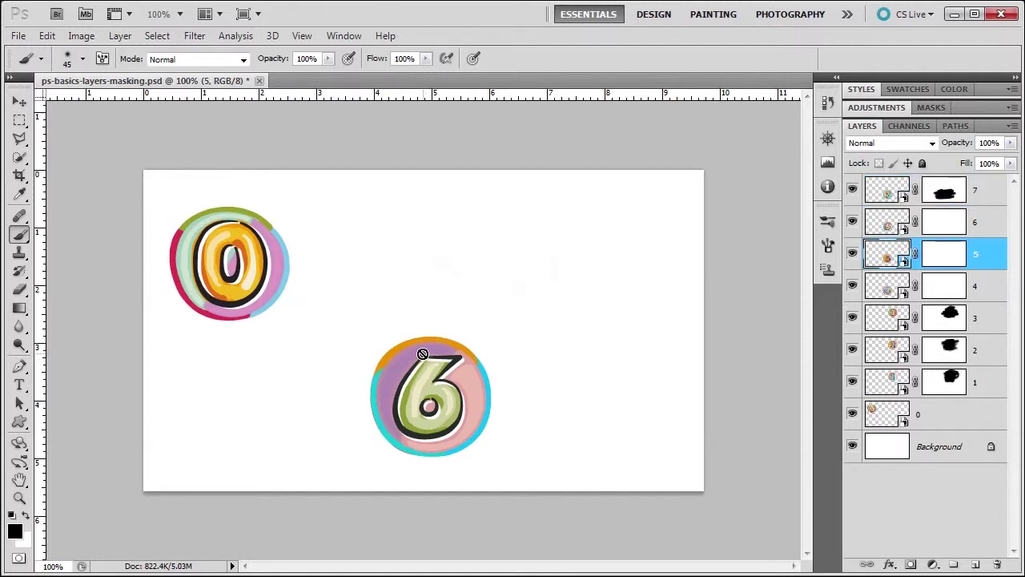
left_click(941, 253)
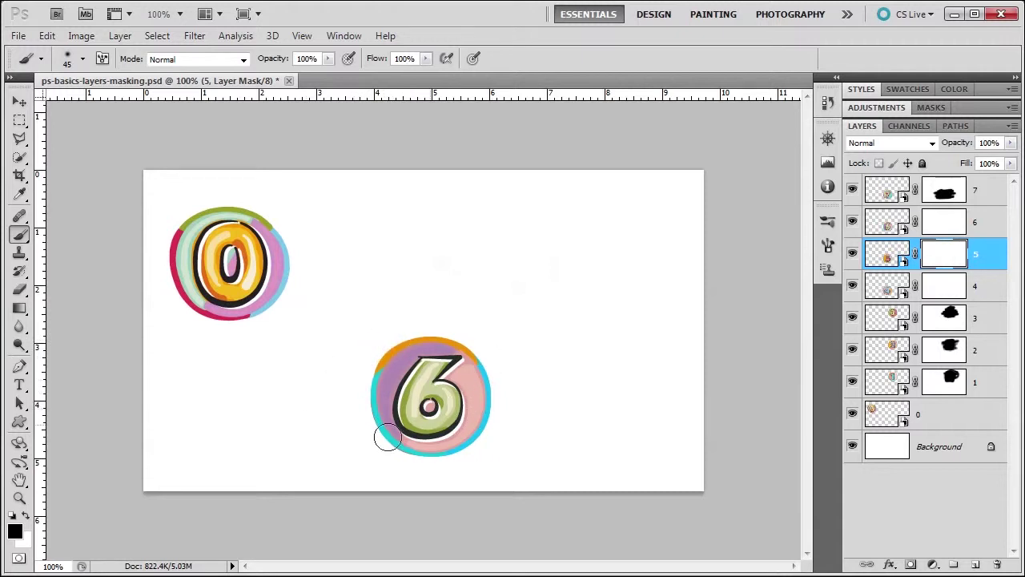
mouse_move(473, 427)
left_mouse_down()
mouse_move(426, 367)
mouse_move(496, 346)
left_mouse_up()
left_click(852, 222)
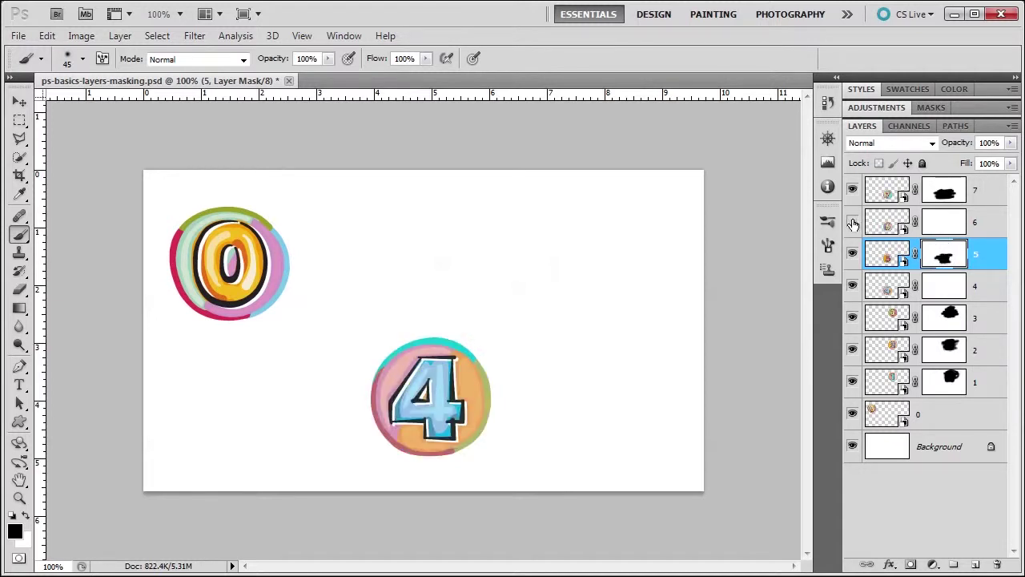